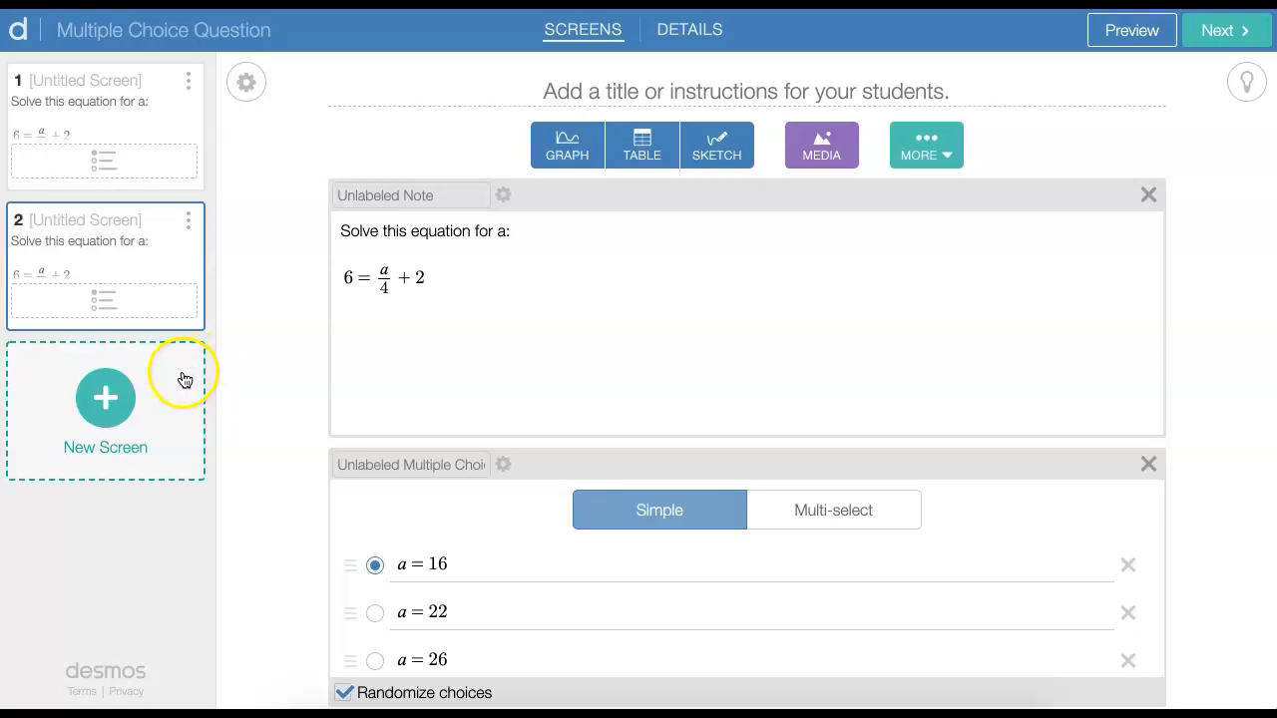
# Duplicate screen 2 and replace the multiple choice component on the copy with an ordered list
pyautogui.click(189, 226)
pyautogui.click(118, 265)
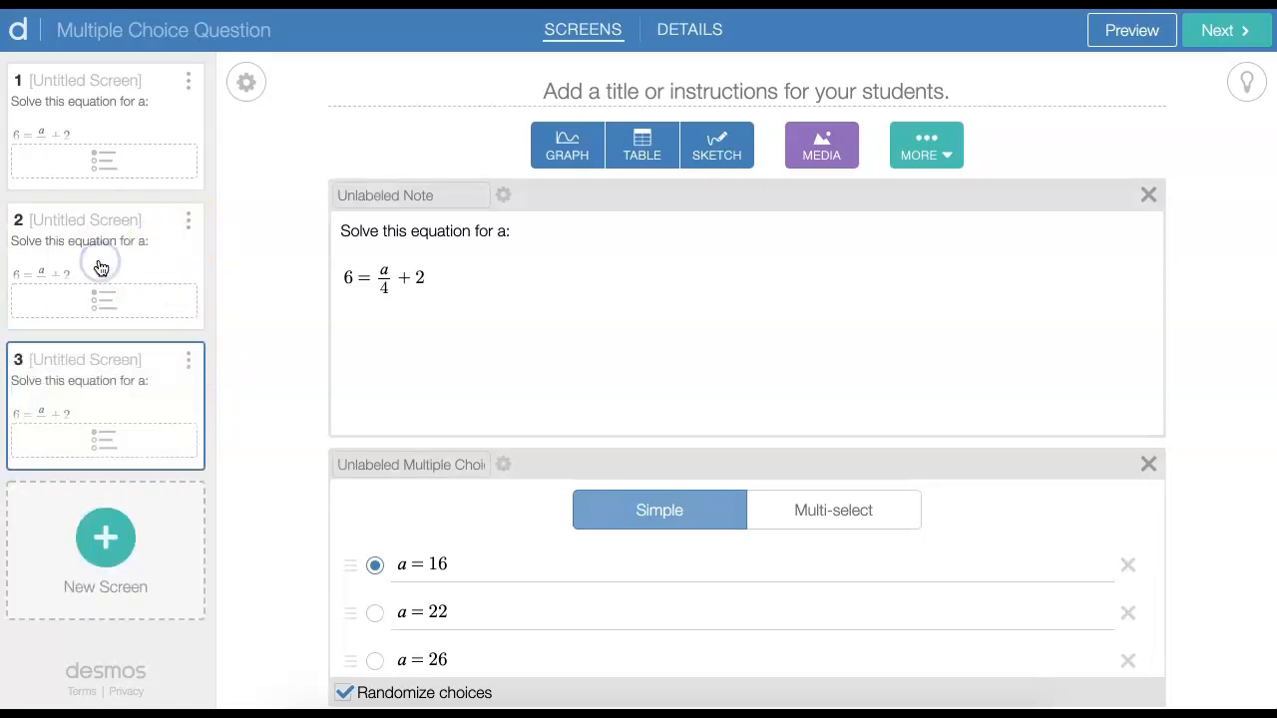
pyautogui.click(1148, 468)
pyautogui.click(1021, 156)
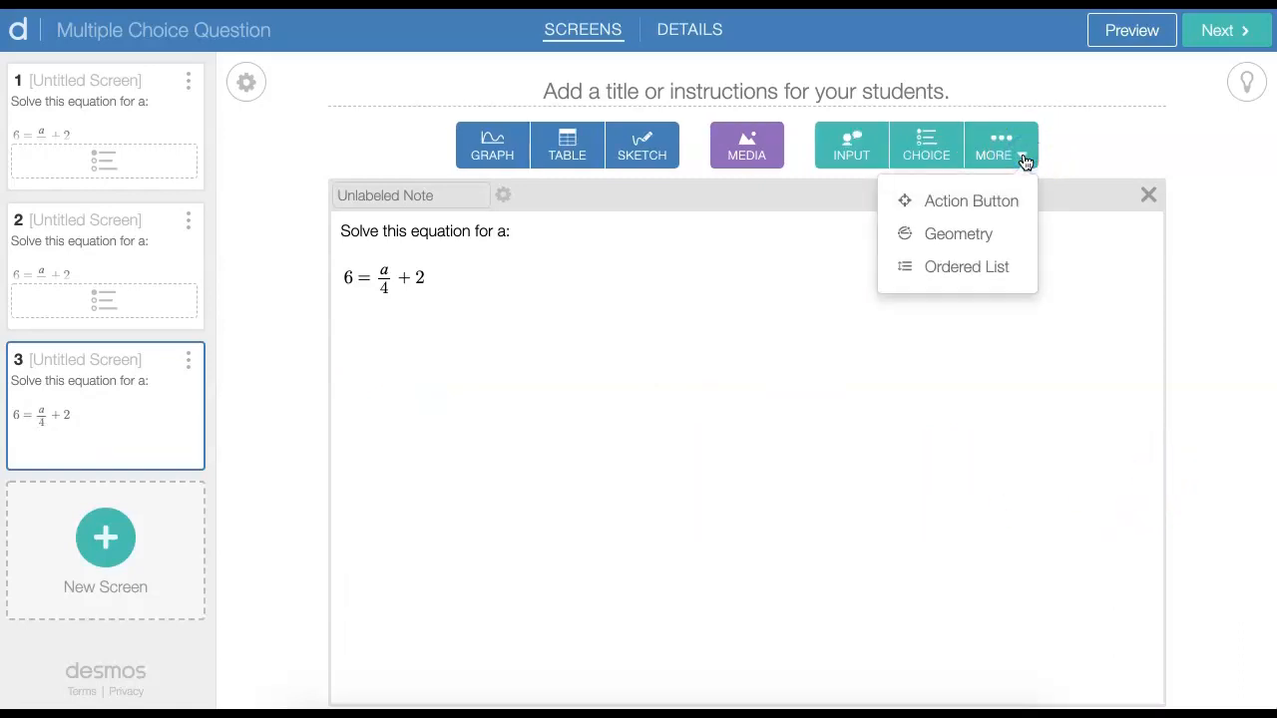
pyautogui.click(987, 268)
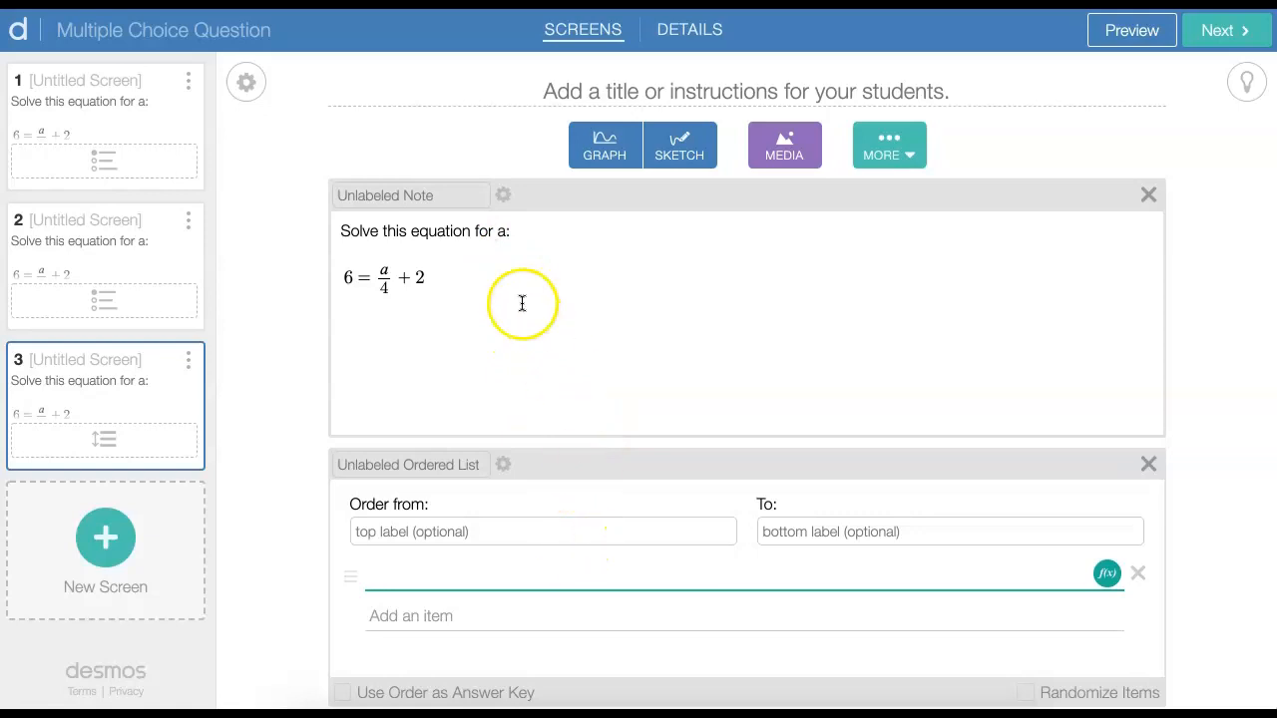
# Replace the note's instruction line above the equation with "Sort the steps for solving this equations"
pyautogui.moveTo(339, 230); pyautogui.dragTo(510, 236)
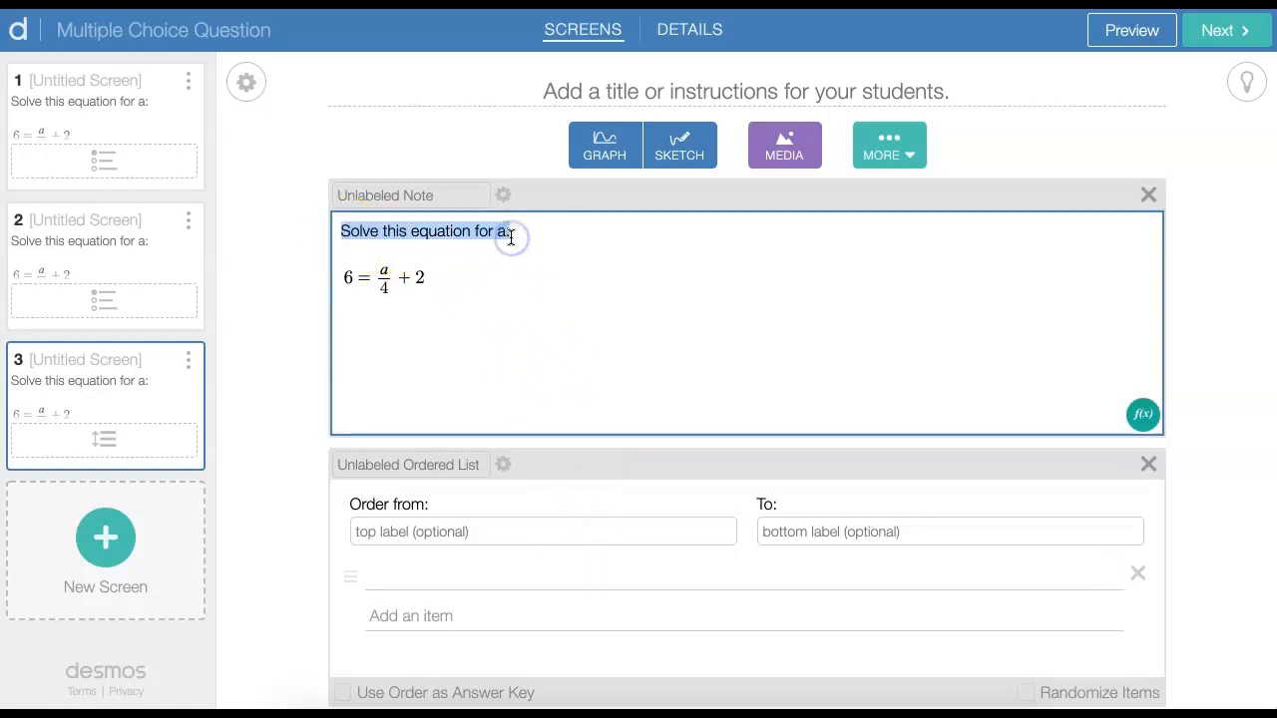
pyautogui.write('Sort the steps for solving this e')
pyautogui.press('BackSpace')
pyautogui.write('is equation')
pyautogui.press('BackSpace')
pyautogui.press('BackSpace')
pyautogui.press('BackSpace')
pyautogui.write('tions')
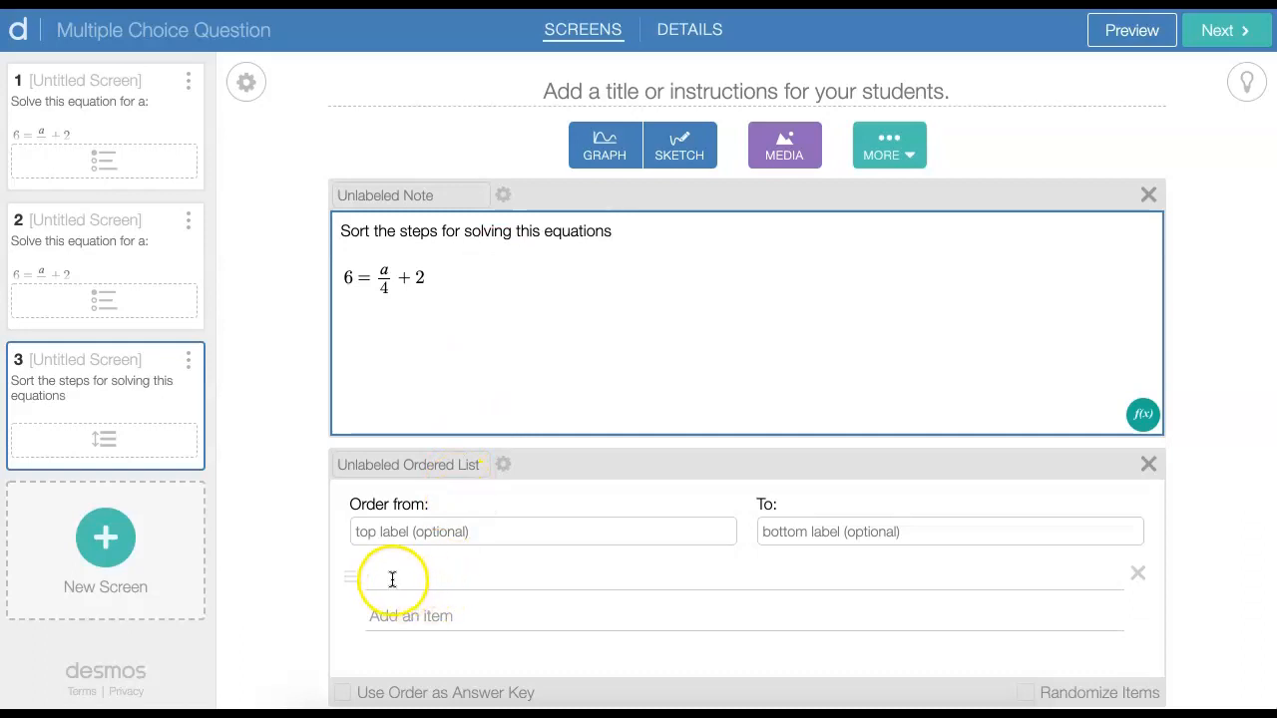
# Enter the math expression 6 − 2 = a/4 + 2 − 2 as the first item of the ordered list
pyautogui.click(392, 579)
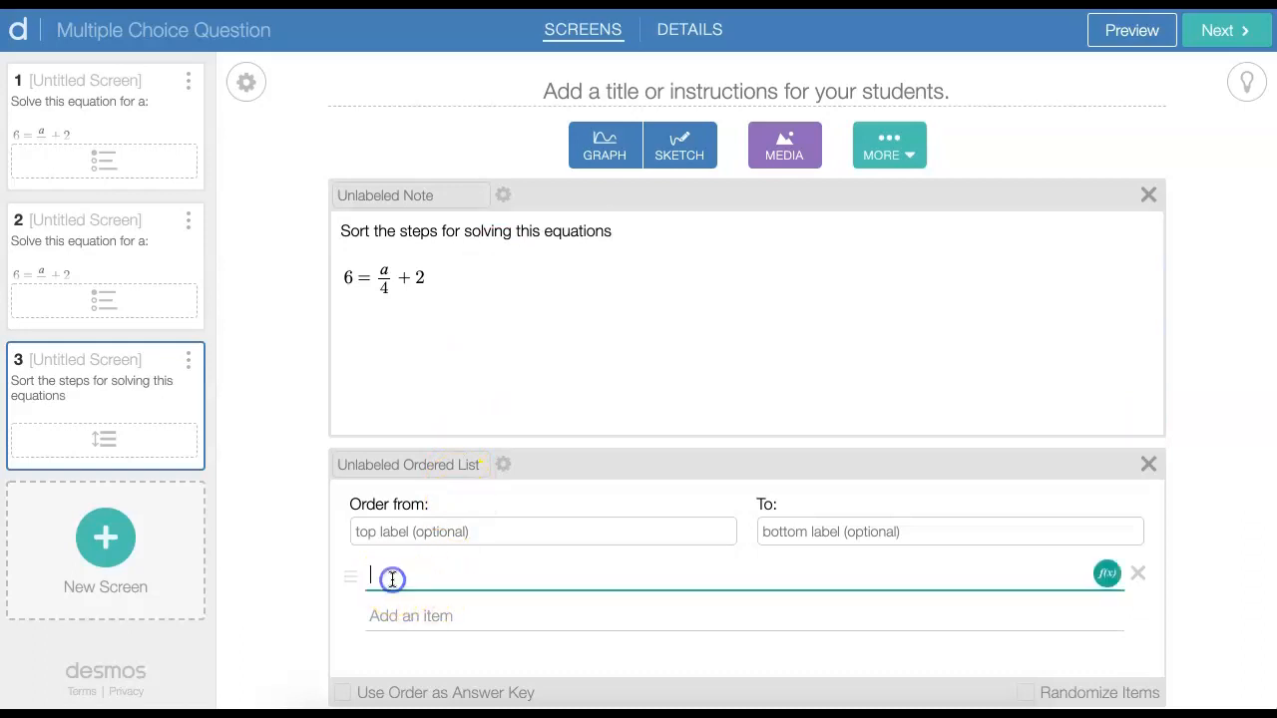
pyautogui.click(1107, 574)
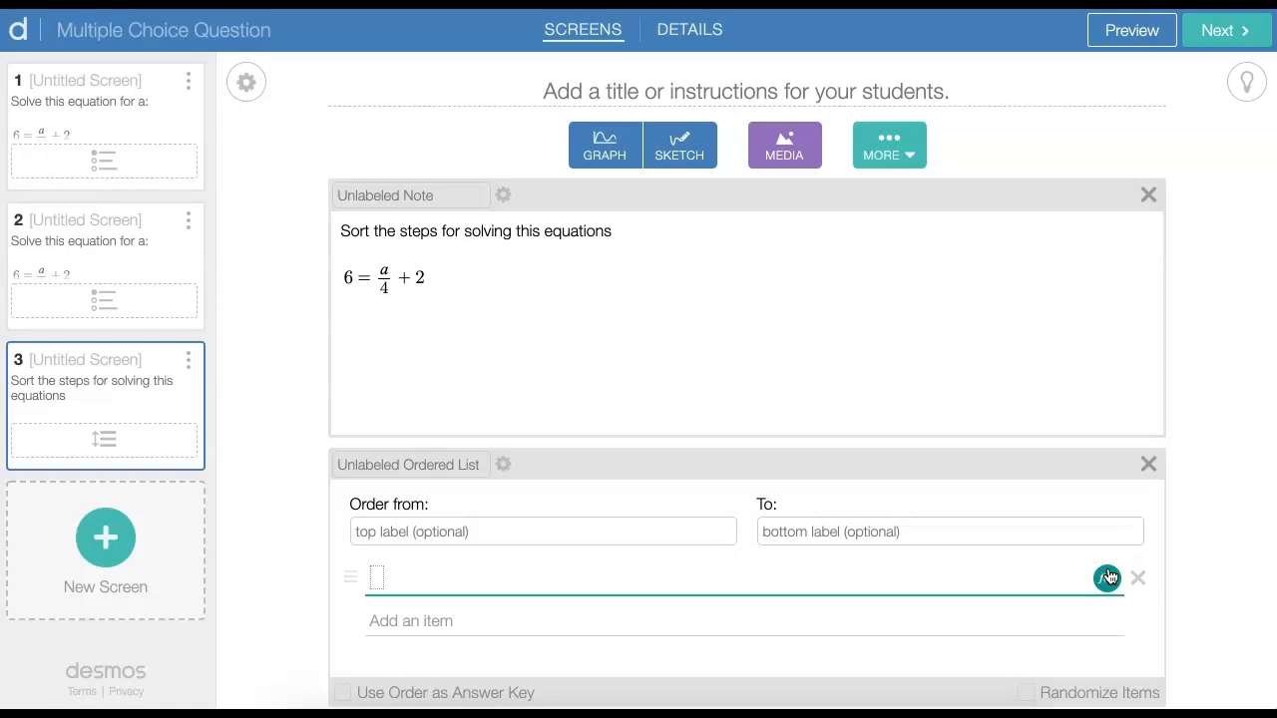
pyautogui.write('6-2=a/4')
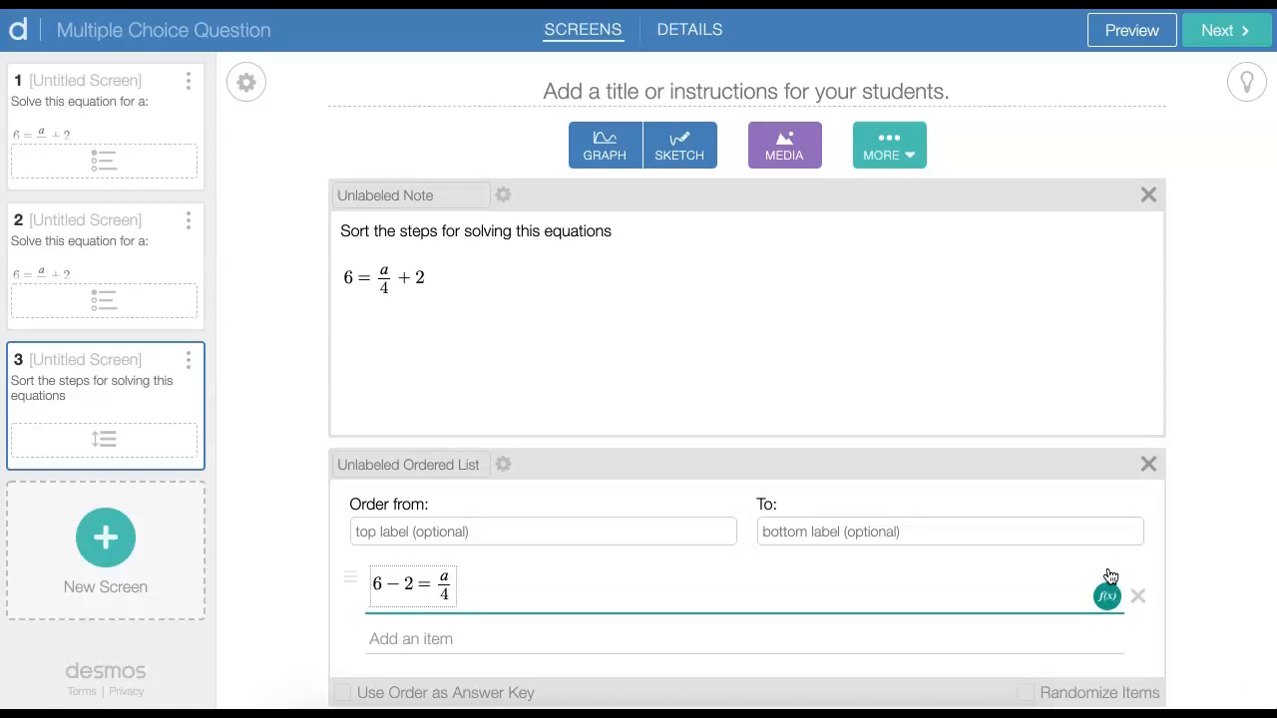
pyautogui.write('+2-2')
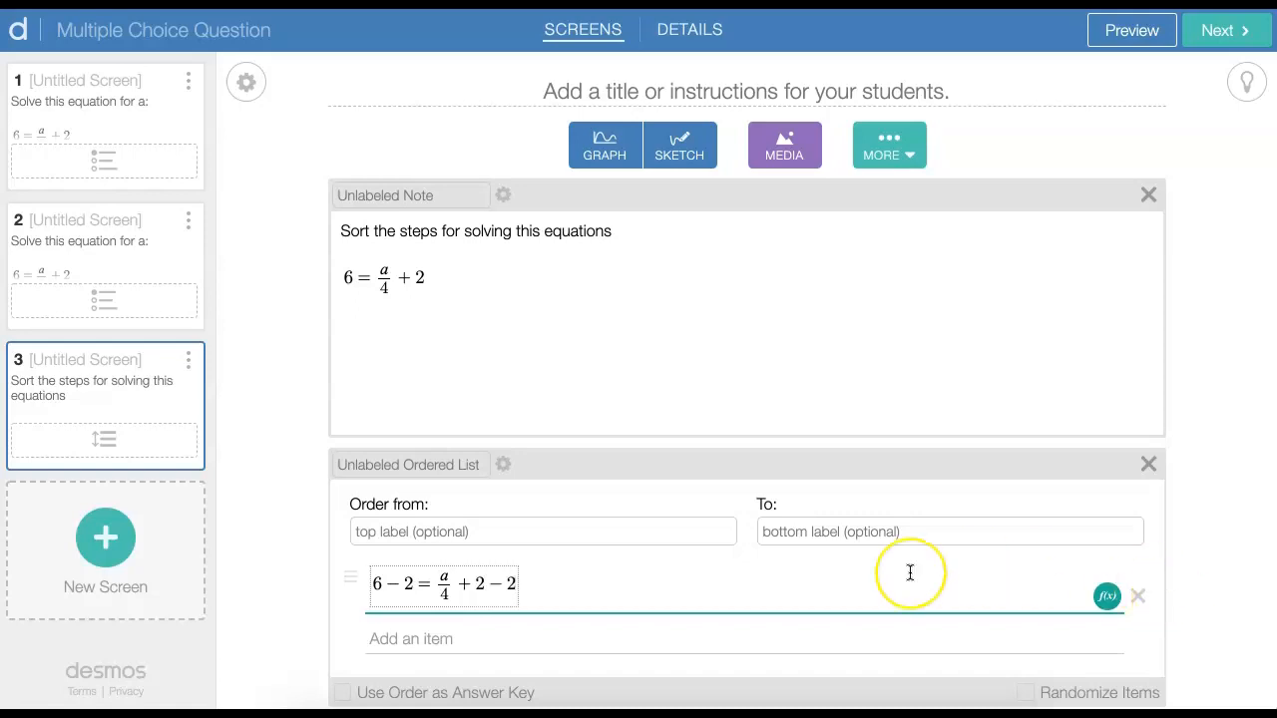
pyautogui.press('Return')
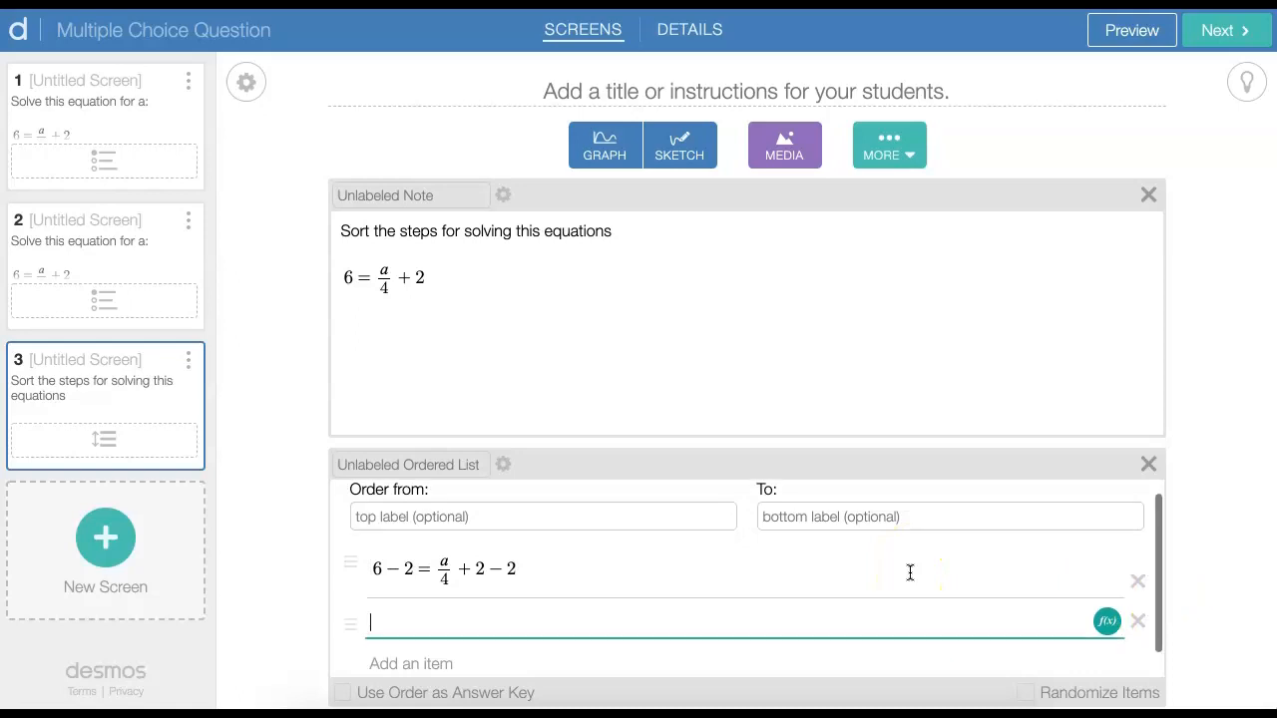
# Enter the math expression 4 = a/4 as the second item of the ordered list
pyautogui.click(1108, 622)
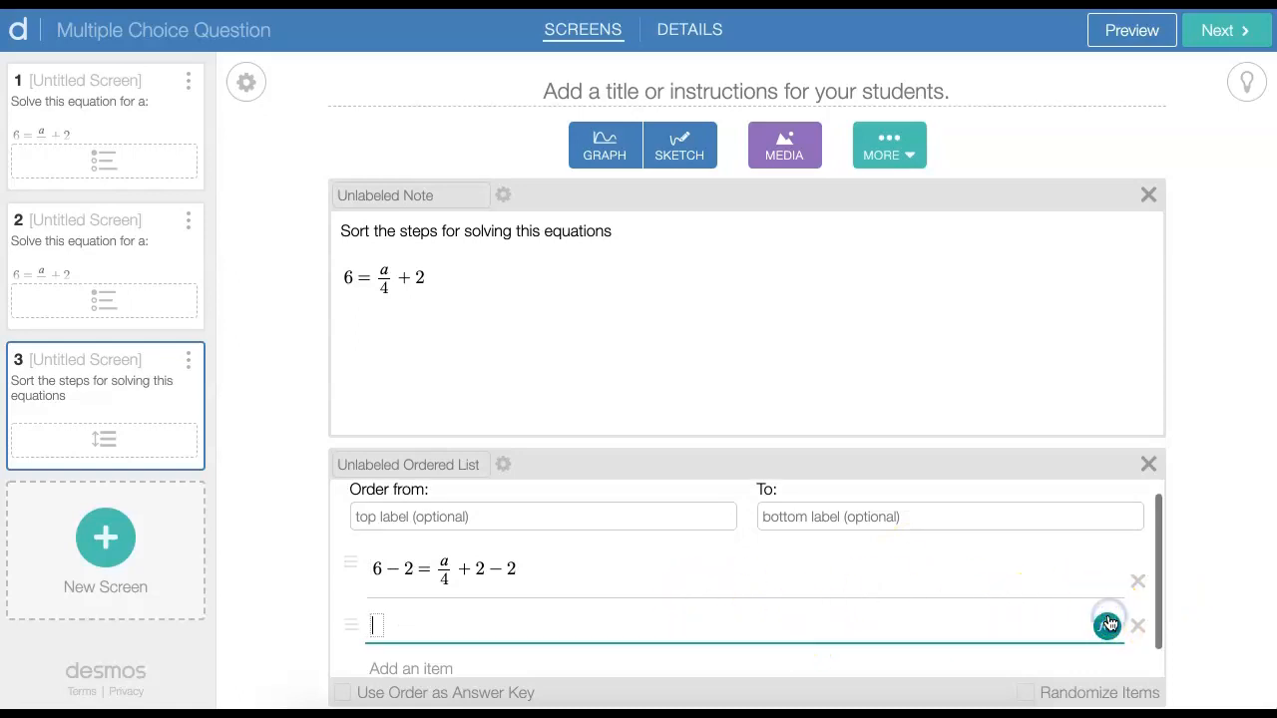
pyautogui.write('4')
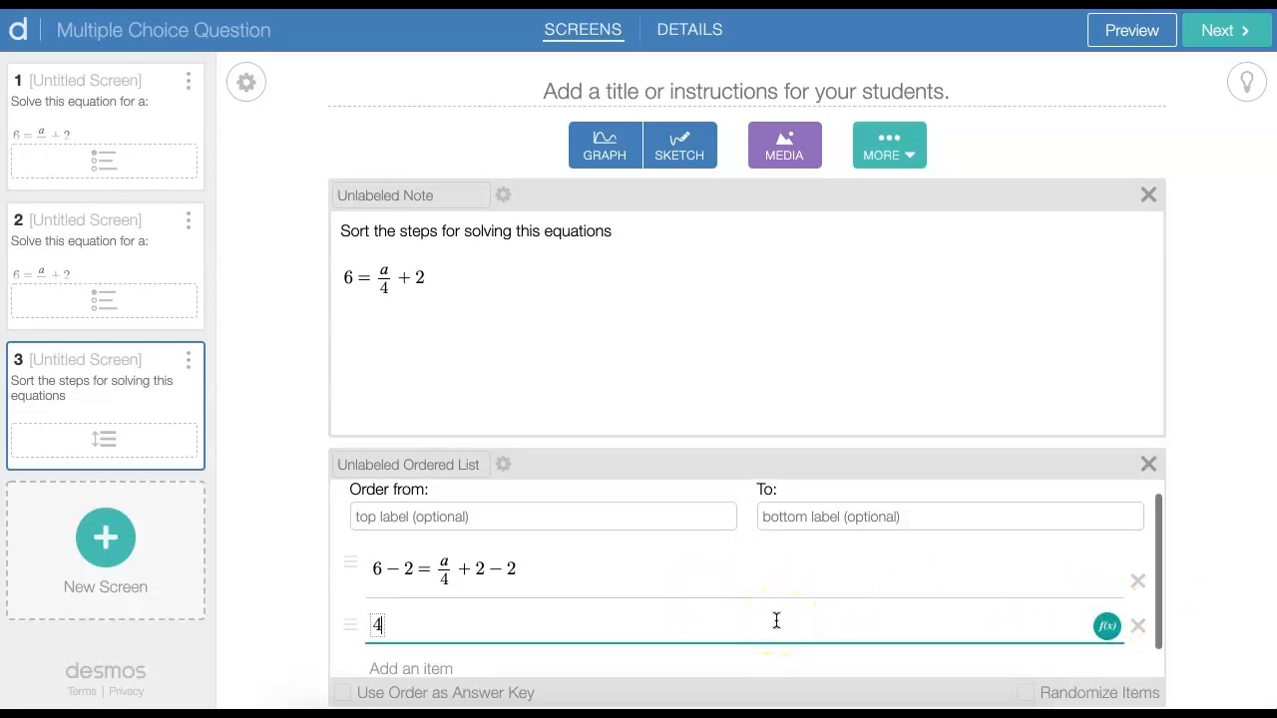
pyautogui.write('=a/4')
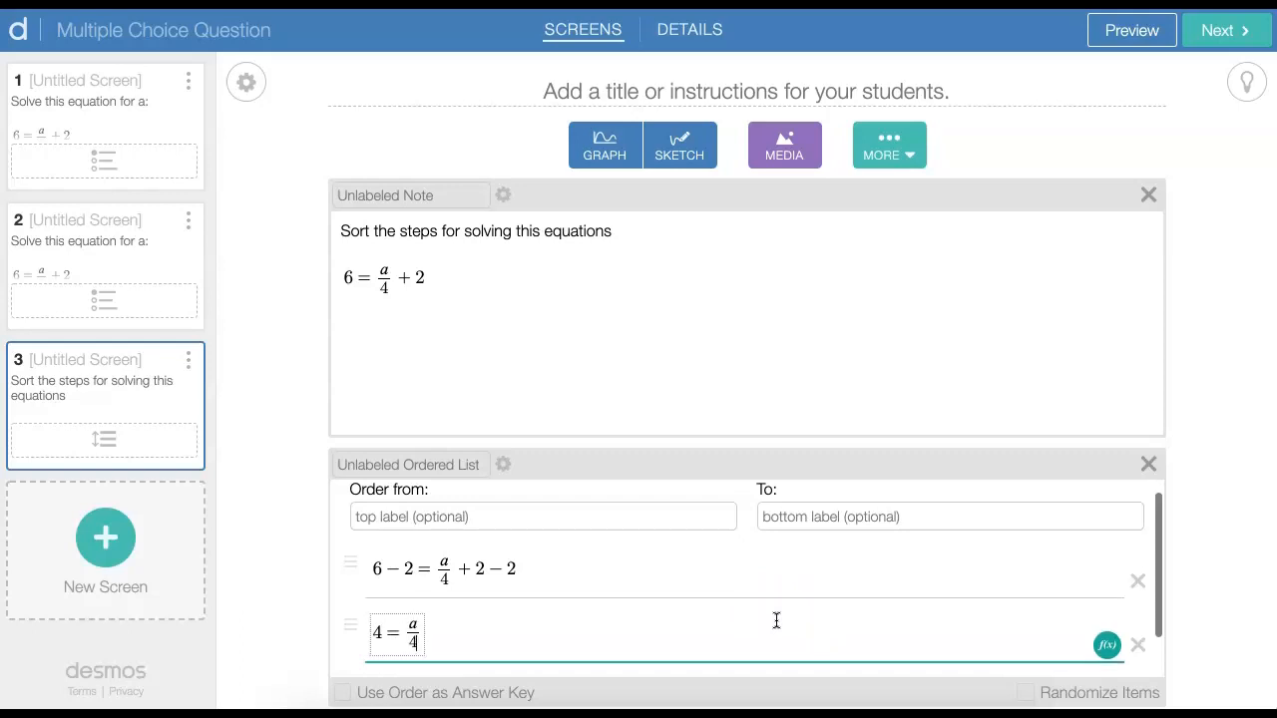
pyautogui.click(667, 618)
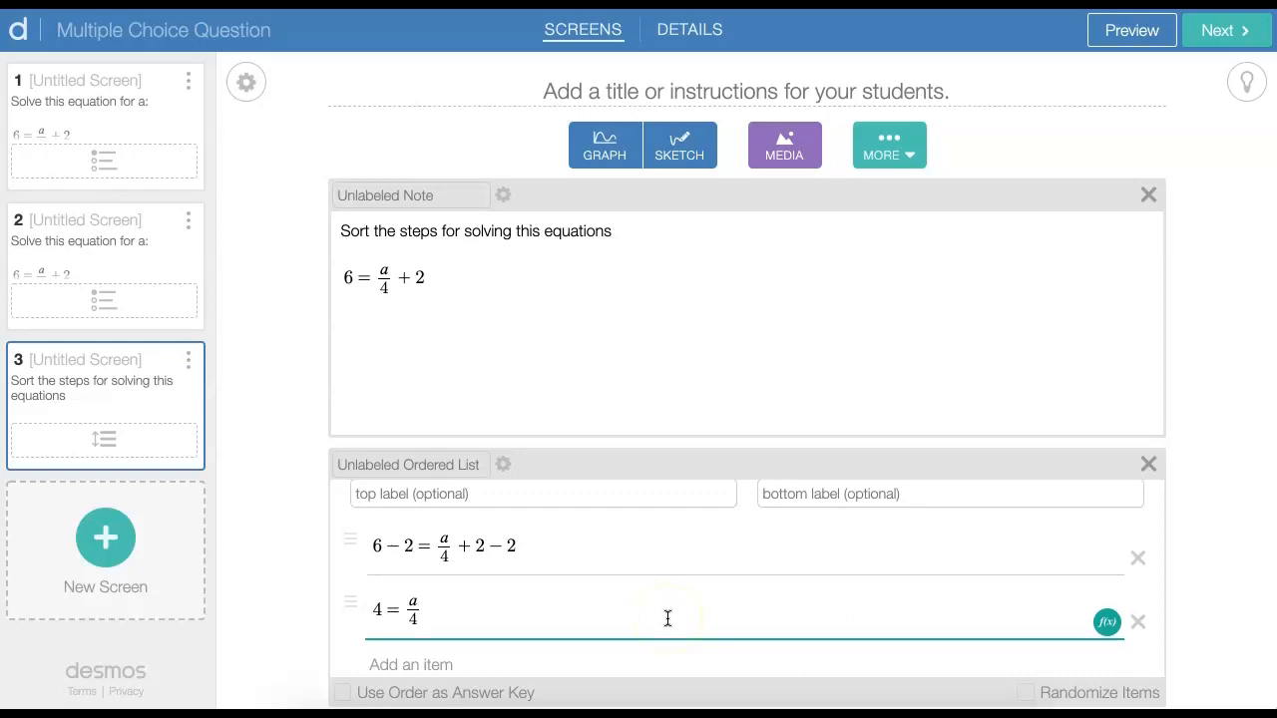
pyautogui.press('Return')
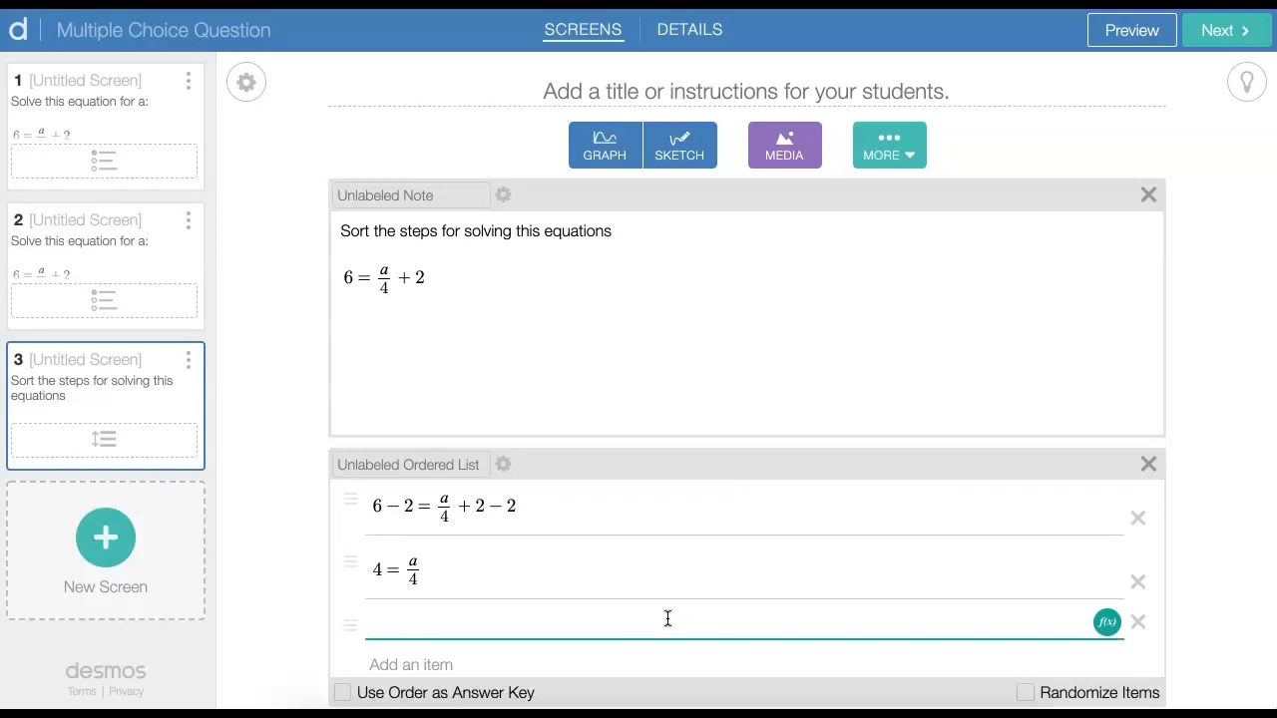
# Enter the math expression 4 · 4 = a/4 · 4 as the third item, with the final factor outside the fraction
pyautogui.click(1106, 623)
pyautogui.click(549, 630)
pyautogui.write('4')
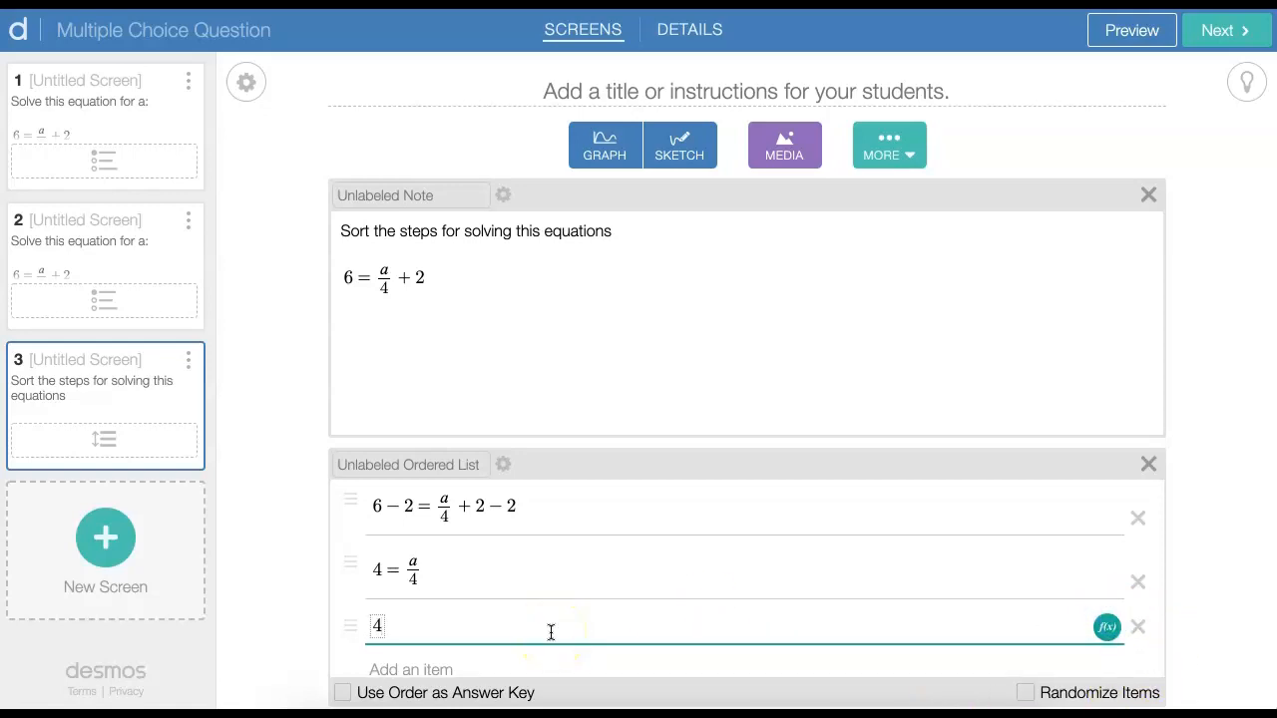
pyautogui.write('*4')
pyautogui.write('=')
pyautogui.write('a/4')
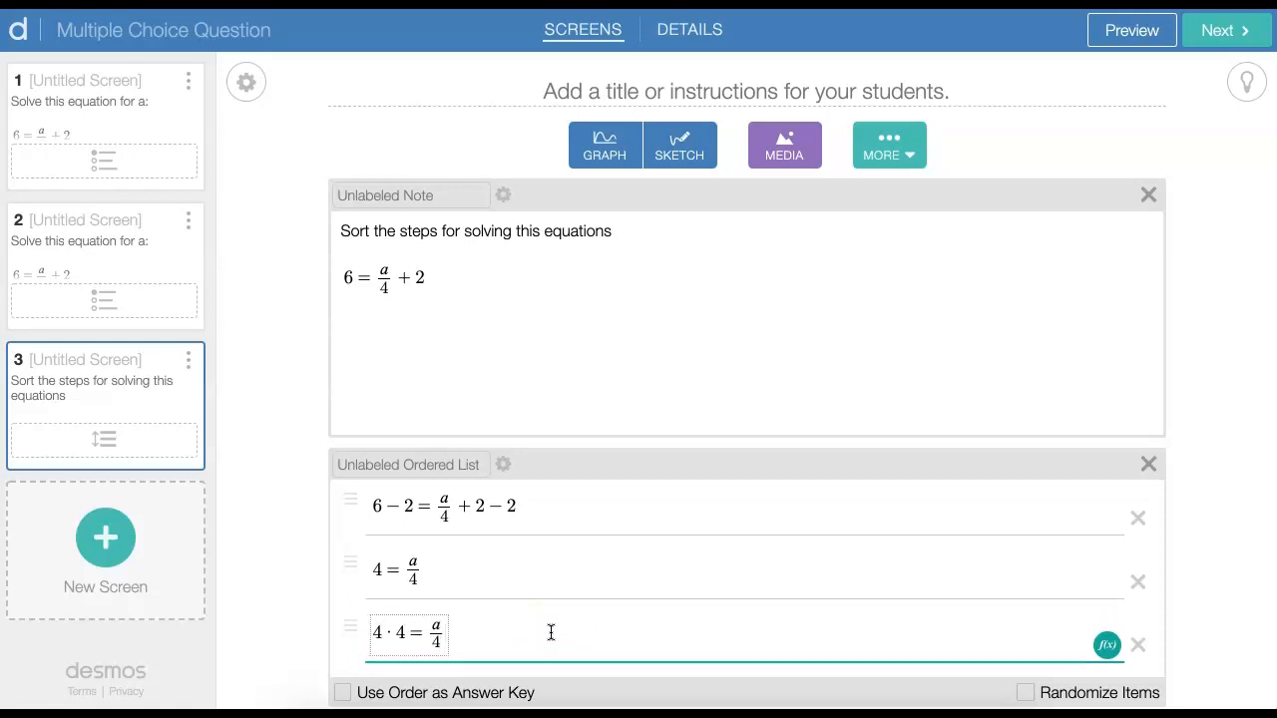
pyautogui.press('Right')
pyautogui.write('*4')
pyautogui.scroll(-1, 550, 632)
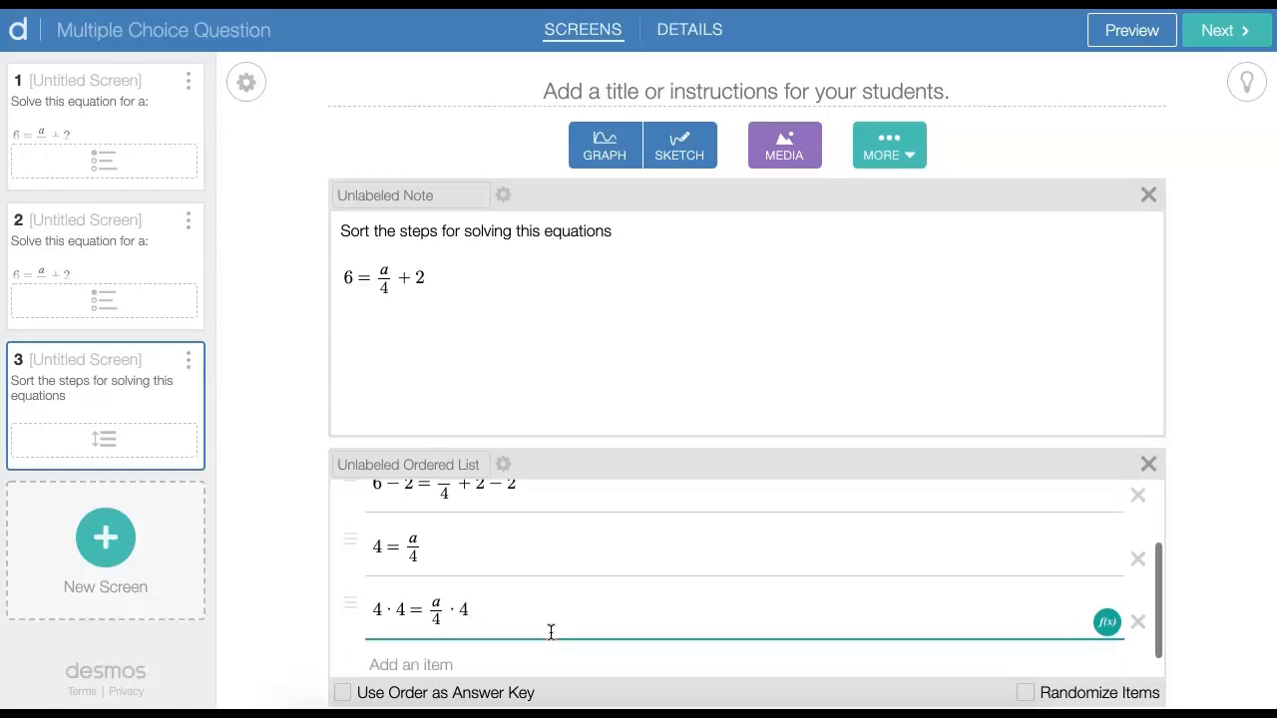
pyautogui.press('Return')
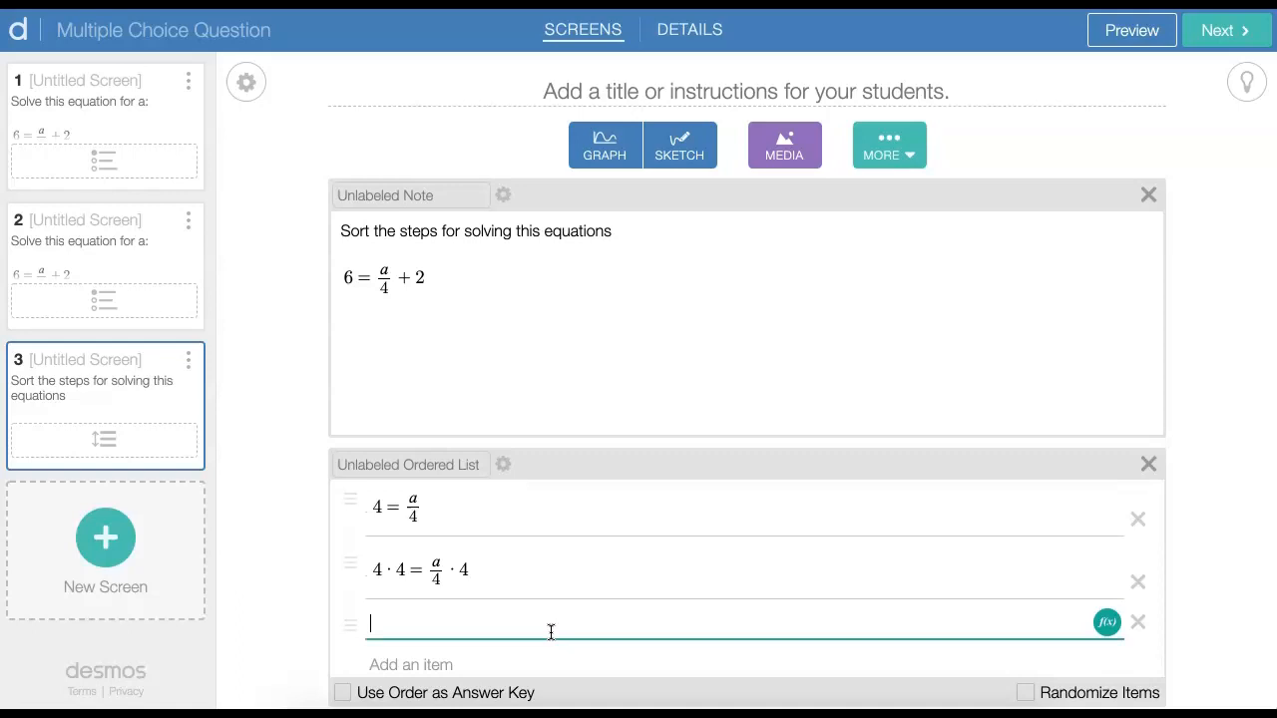
# Enter the math expression 16 = a as the fourth item of the ordered list
pyautogui.click(1105, 624)
pyautogui.write('16=a')
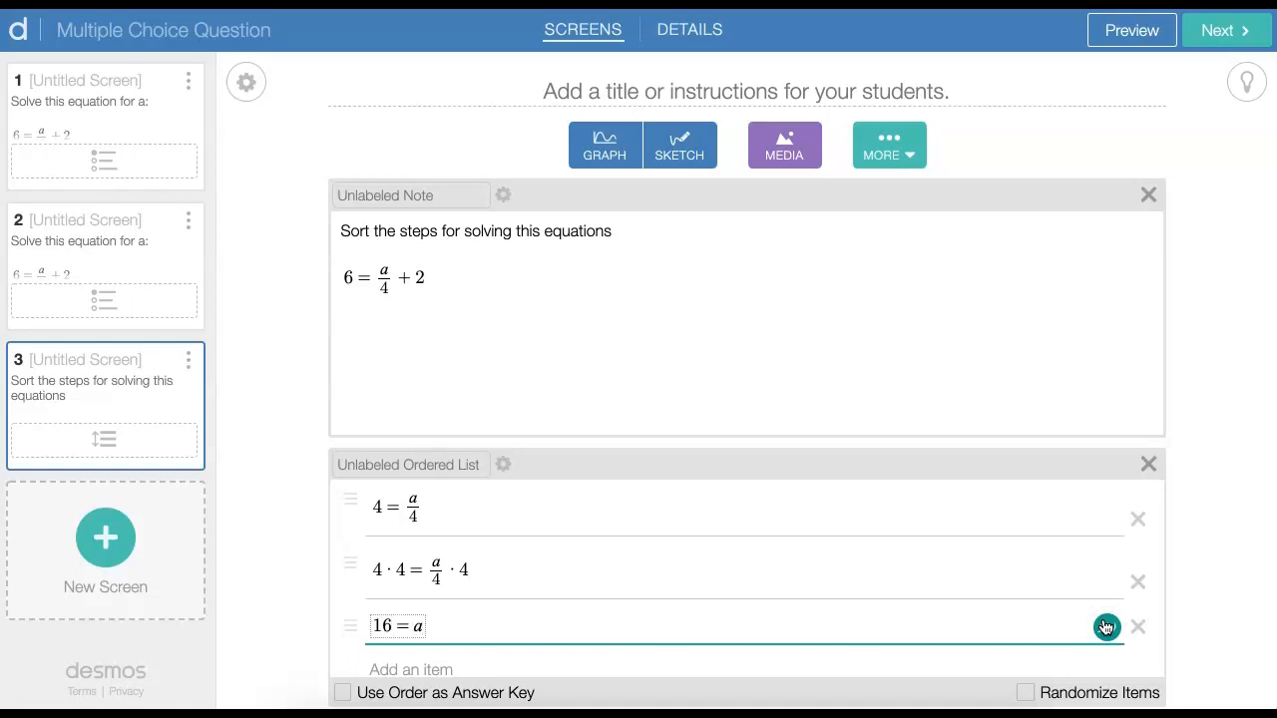
pyautogui.scroll(-1, 1105, 626)
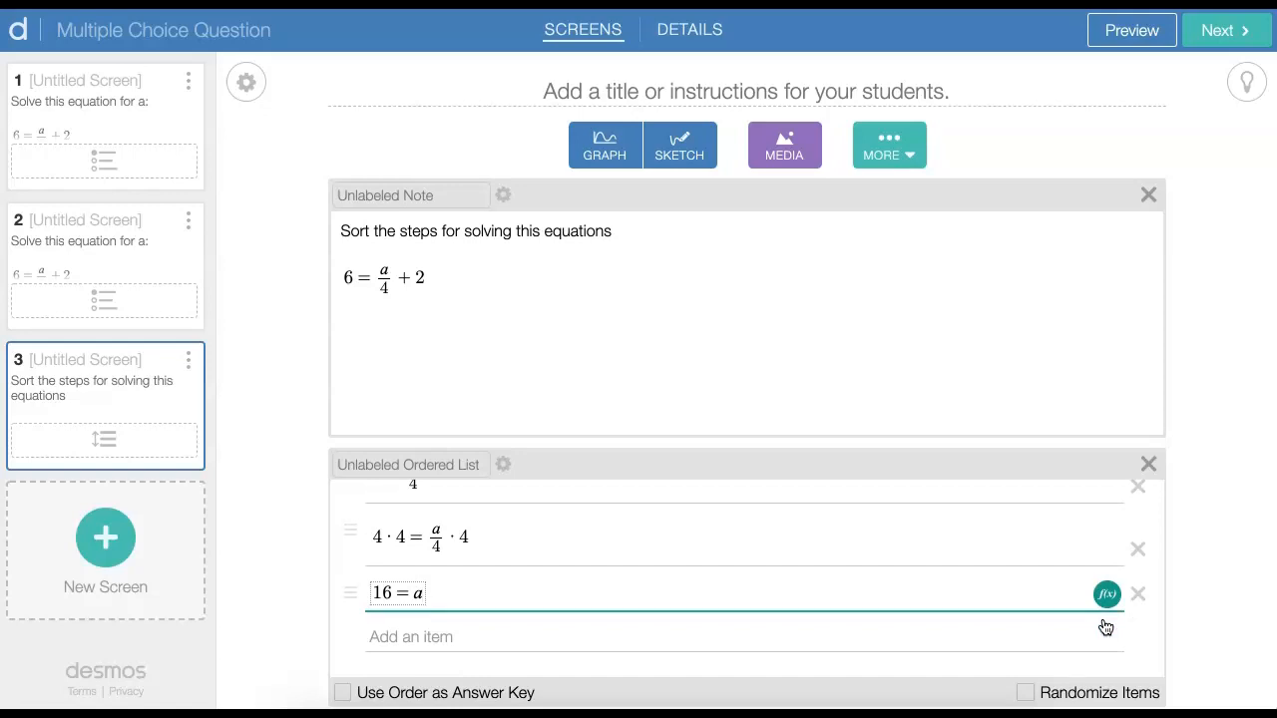
pyautogui.press('Return')
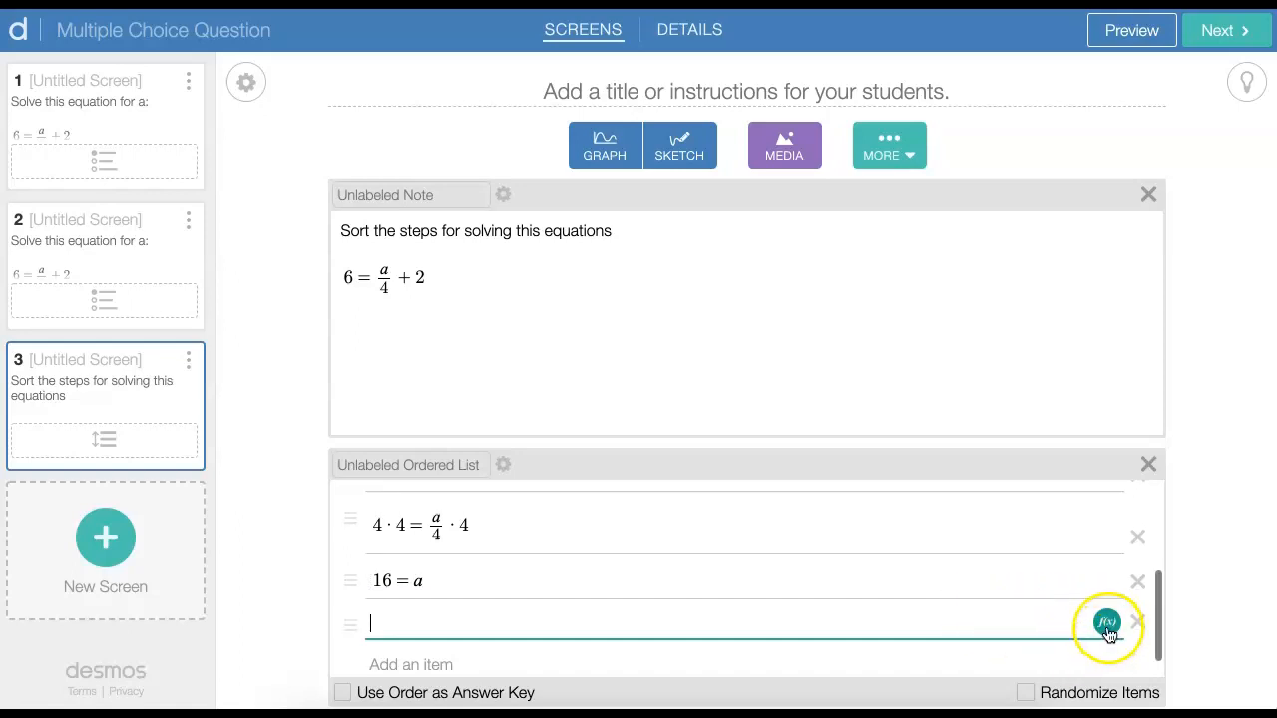
# Enter the math expression a = 16 as the fifth item of the ordered list
pyautogui.click(1106, 623)
pyautogui.write('a = 1')
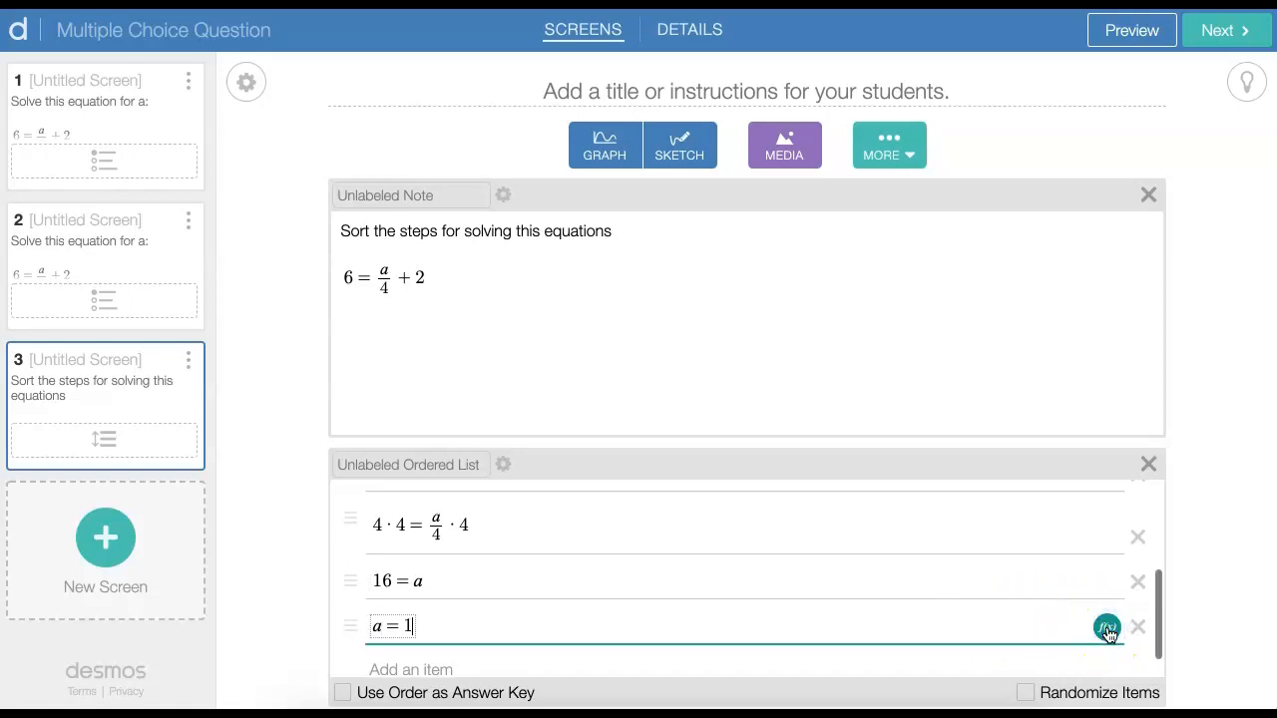
pyautogui.write('6')
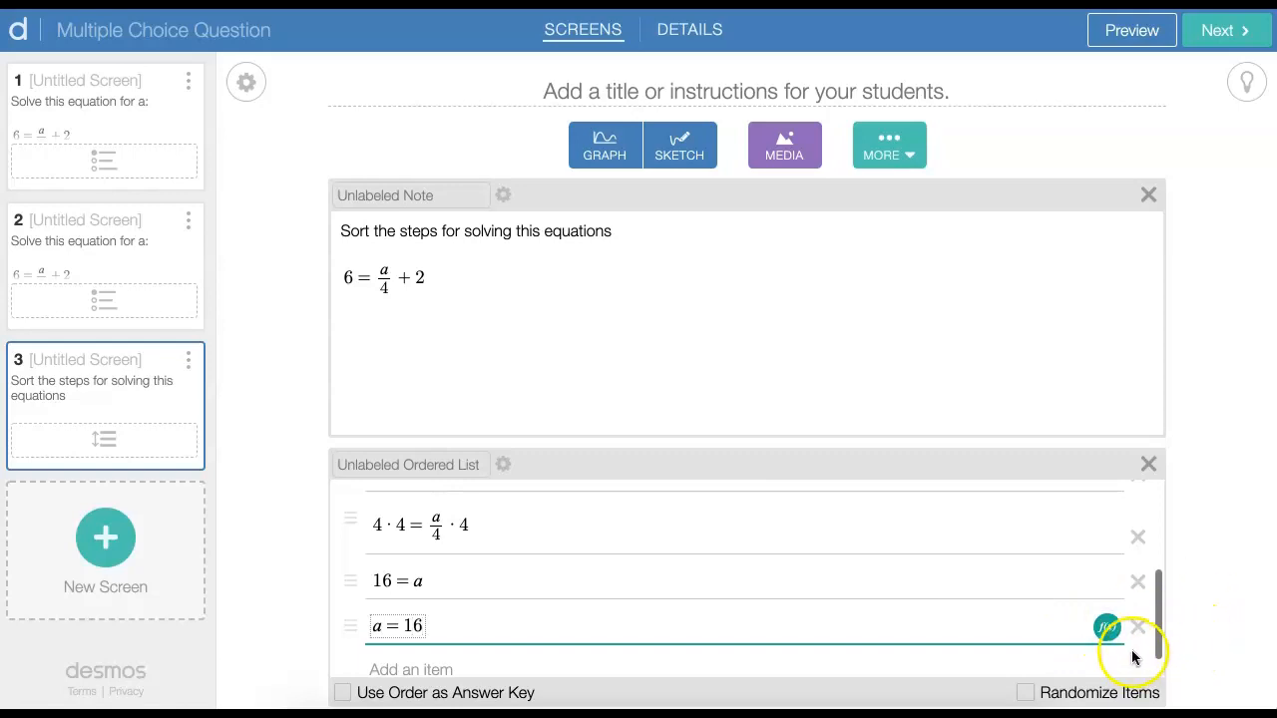
# Review the five list items and turn on using their order as the answer key
pyautogui.scroll(5, 954, 559)
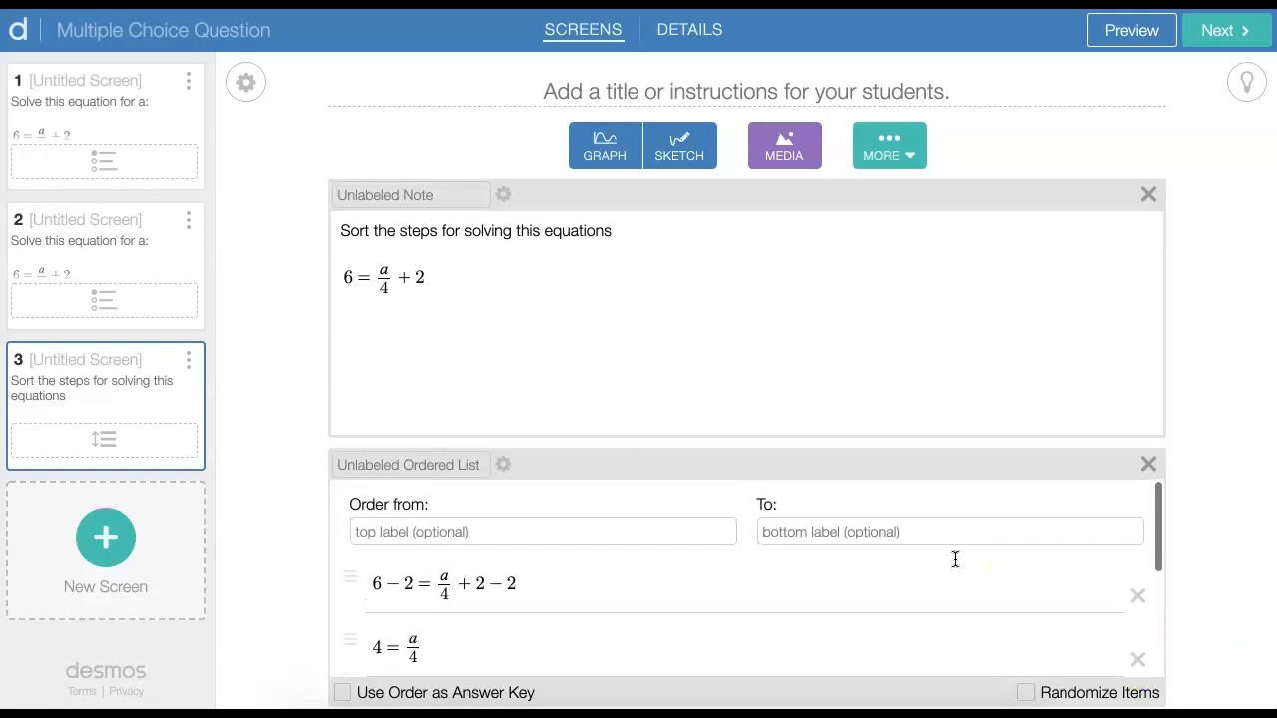
pyautogui.scroll(-2, 955, 559)
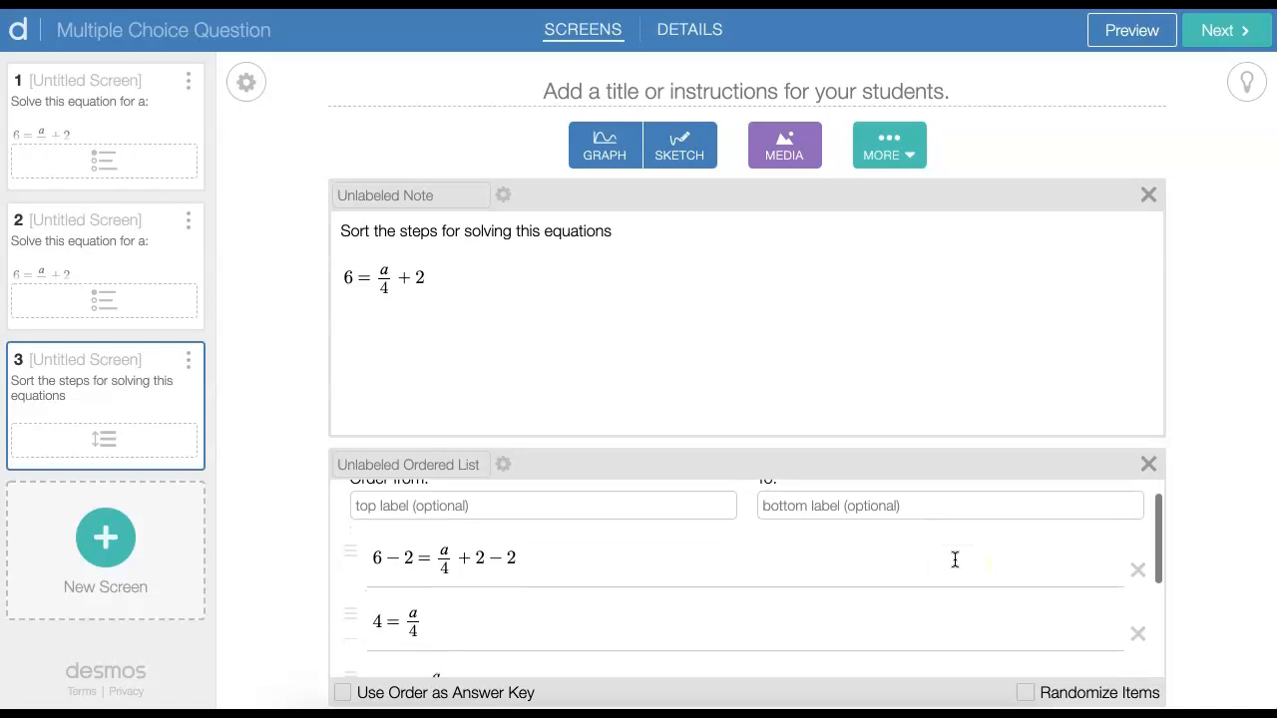
pyautogui.scroll(-5, 955, 559)
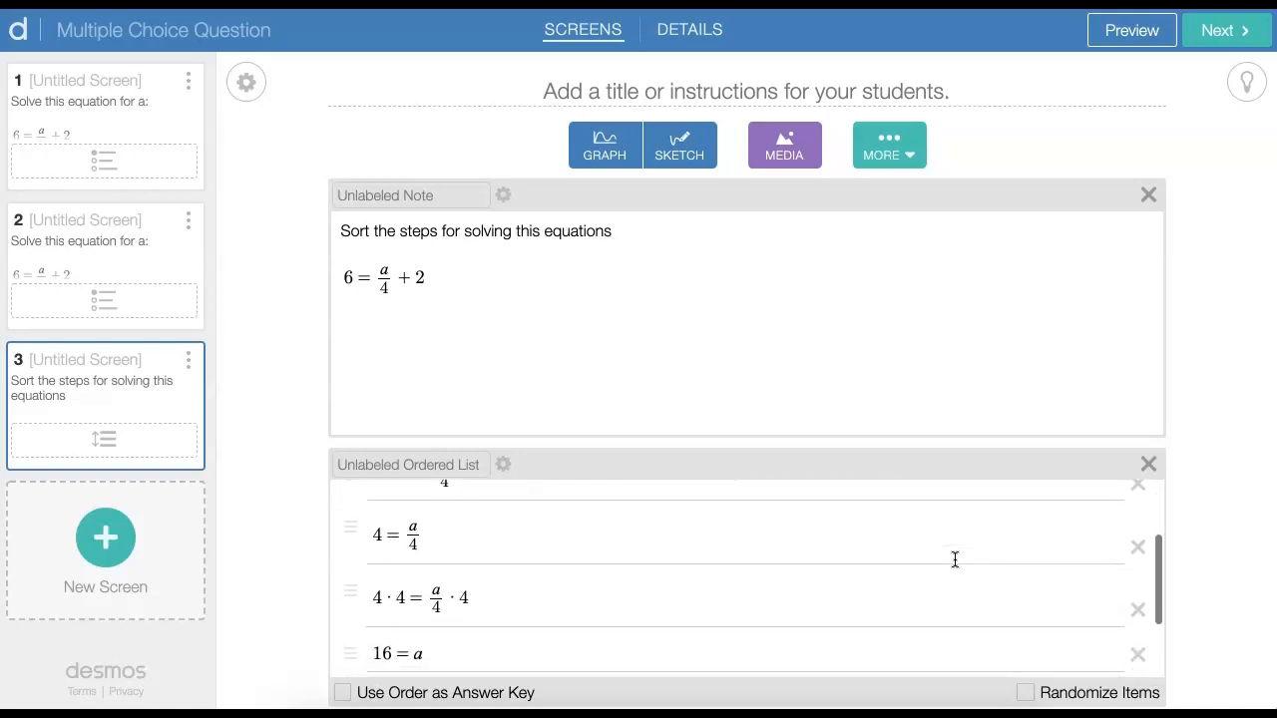
pyautogui.scroll(-1, 955, 559)
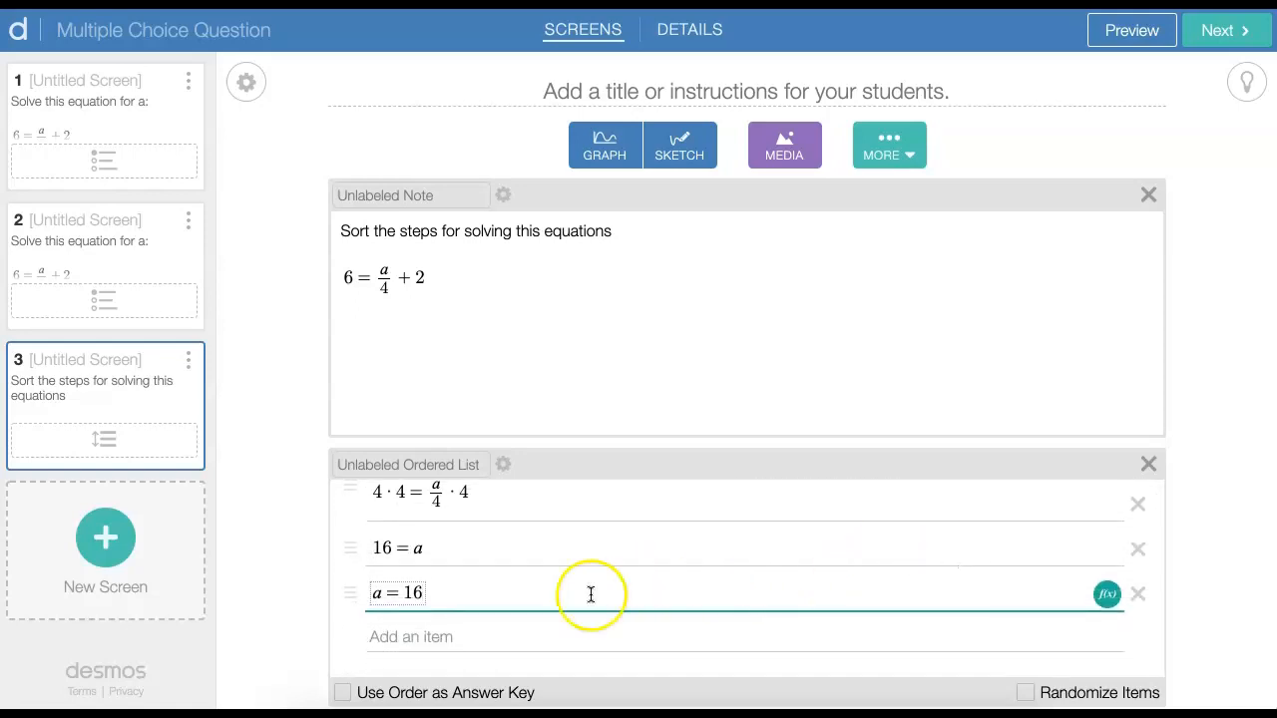
pyautogui.click(344, 695)
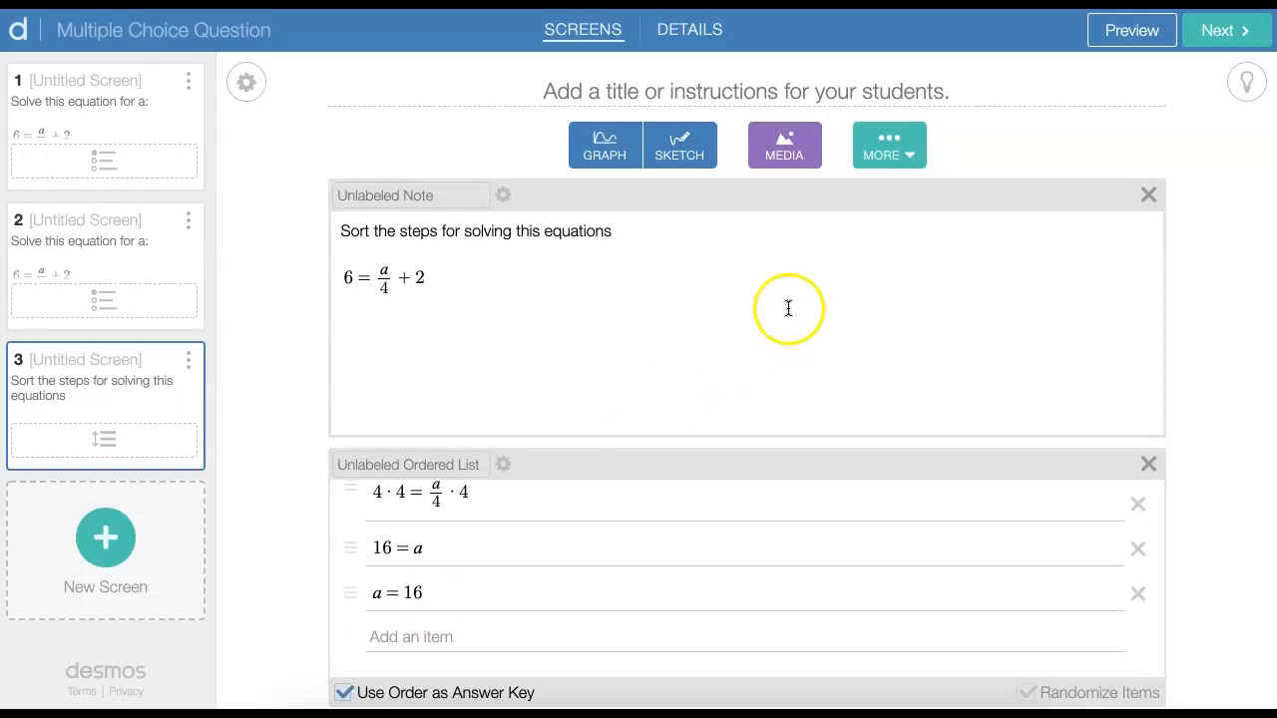
# Preview the student screen and test the sorting by moving 6 − 2 = a/4 + 2 − 2 to first place and 4 = a/4 to second
pyautogui.click(1125, 44)
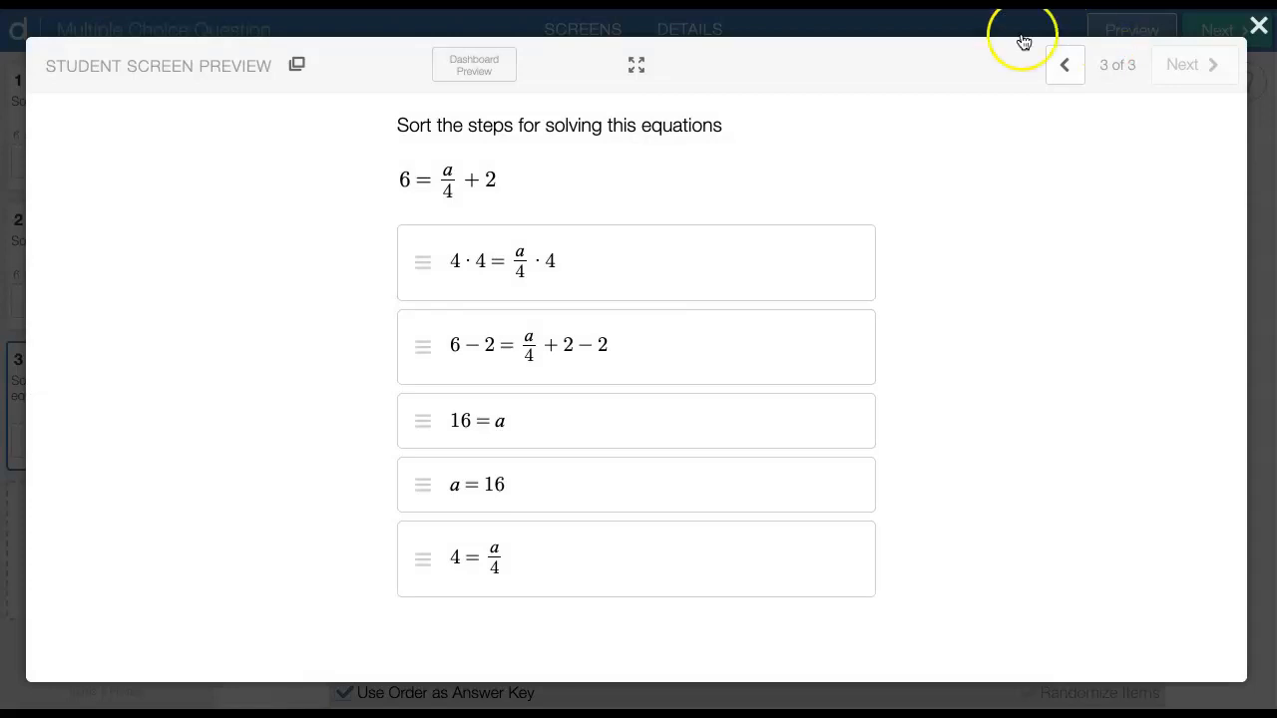
pyautogui.click(425, 351)
pyautogui.moveTo(426, 351); pyautogui.dragTo(425, 259)
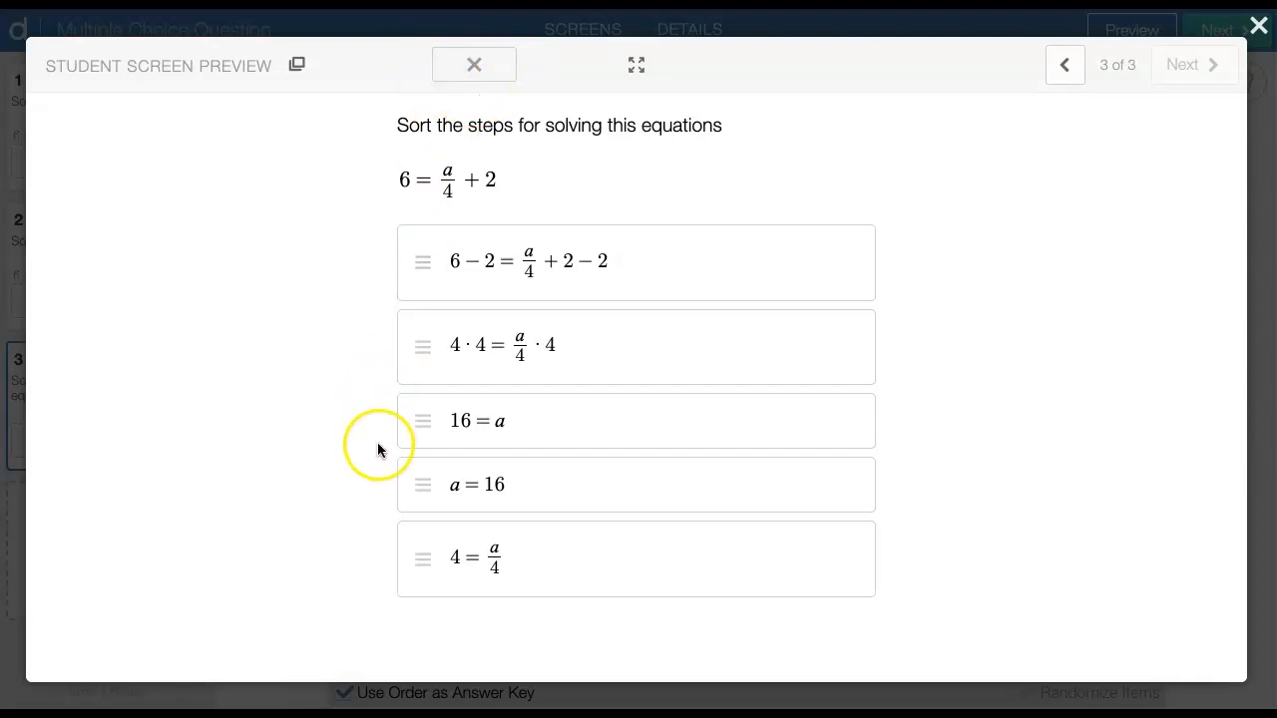
pyautogui.click(420, 563)
pyautogui.moveTo(420, 563); pyautogui.dragTo(422, 342)
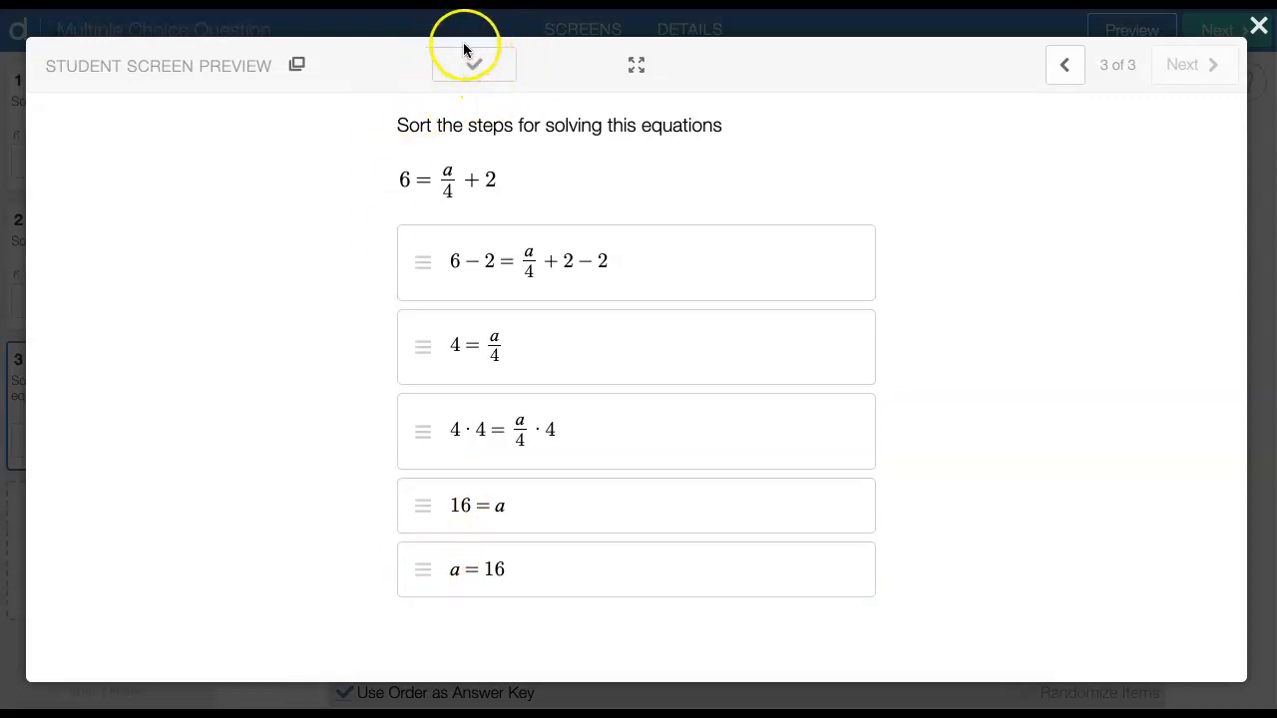
# Test a wrong order in the preview by moving the first step below the second, and restore the correct order
pyautogui.moveTo(417, 255); pyautogui.dragTo(422, 342)
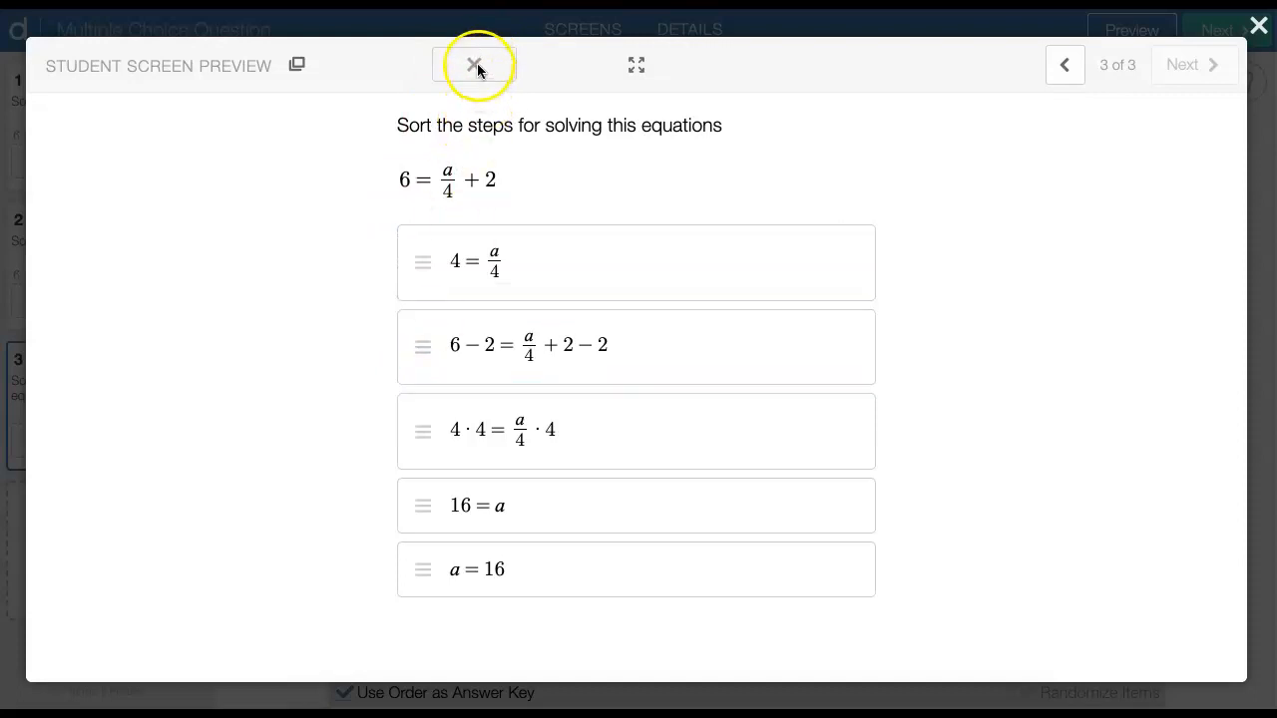
pyautogui.moveTo(427, 346); pyautogui.dragTo(428, 260)
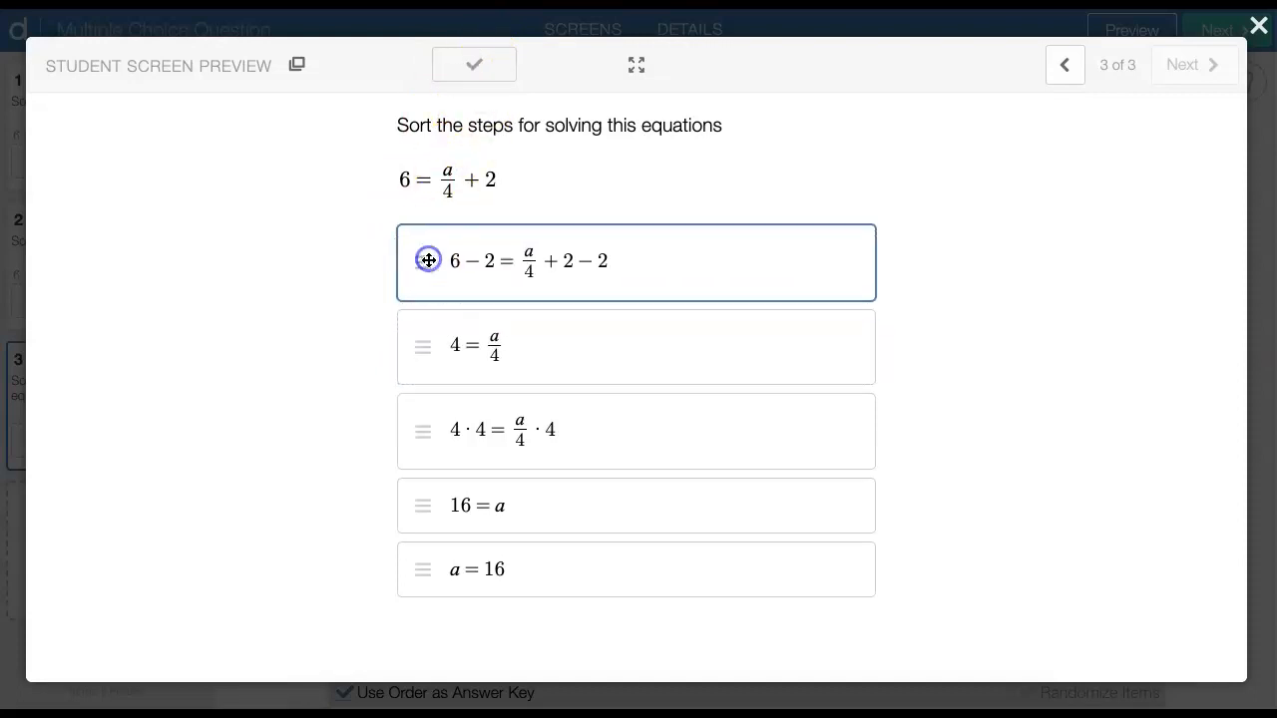